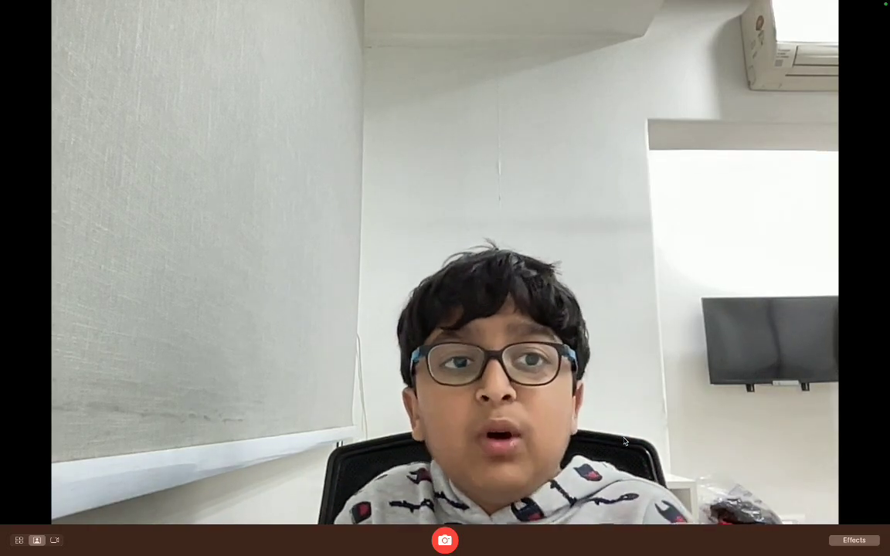
pyautogui.hotkey('ctrl', 'Right')
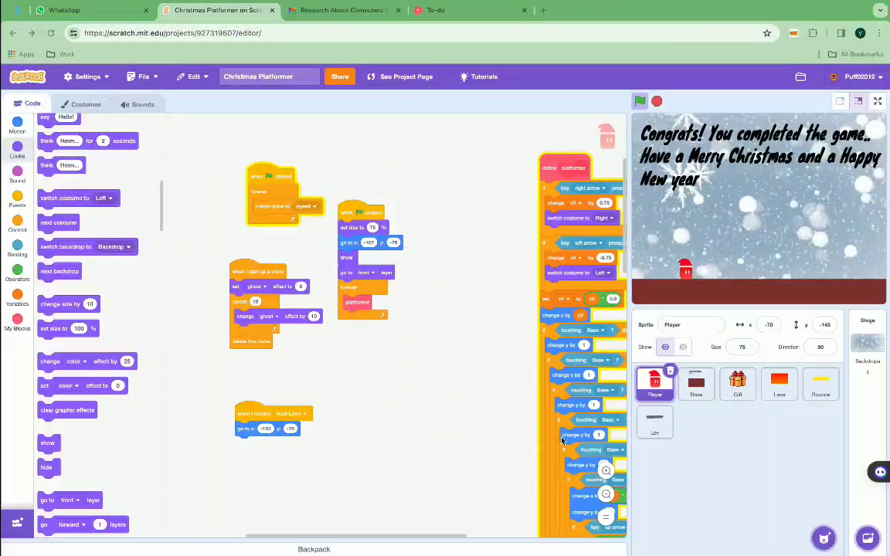
pyautogui.hscroll(2, 335, 370)
pyautogui.hscroll(5, 335, 370)
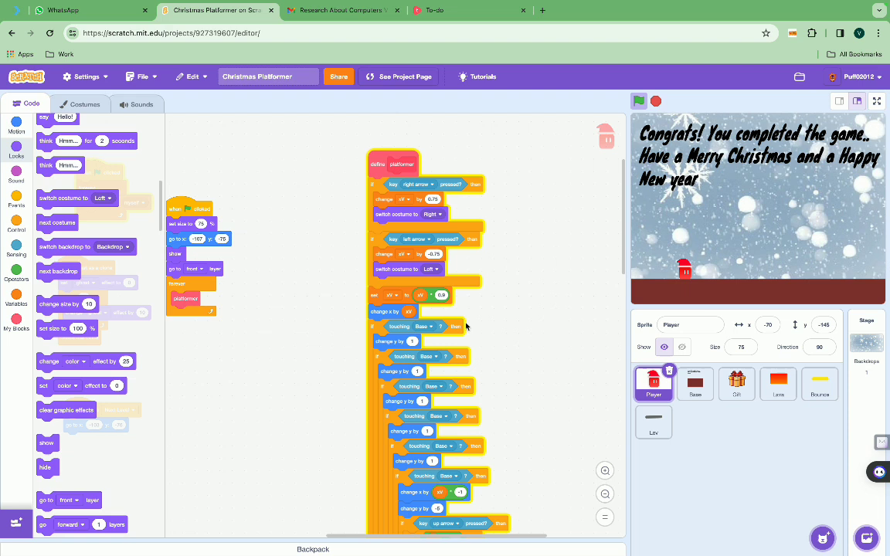
pyautogui.keyDown('ctrl'); pyautogui.scroll(2, 466, 327); pyautogui.keyUp('ctrl')
pyautogui.scroll(2, 417, 229)
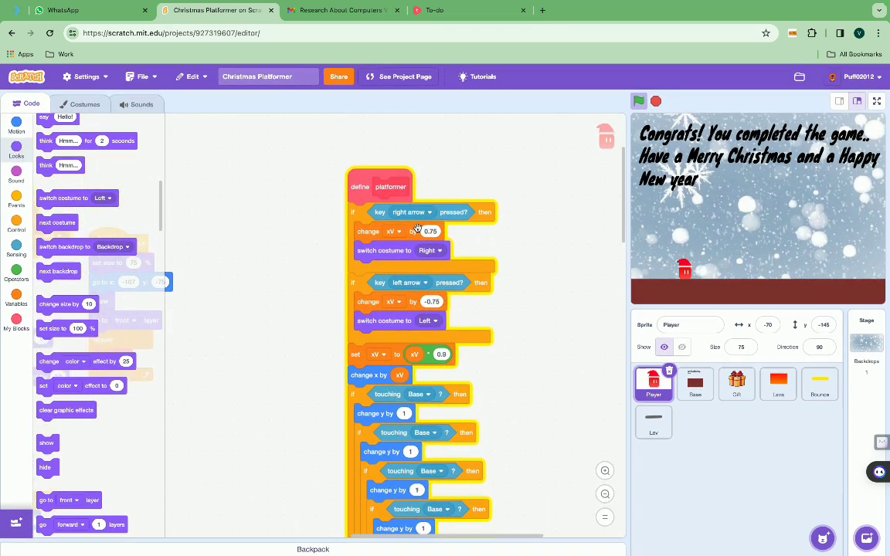
pyautogui.scroll(-1, 409, 272)
pyautogui.scroll(-2, 408, 271)
pyautogui.hscroll(2, 408, 272)
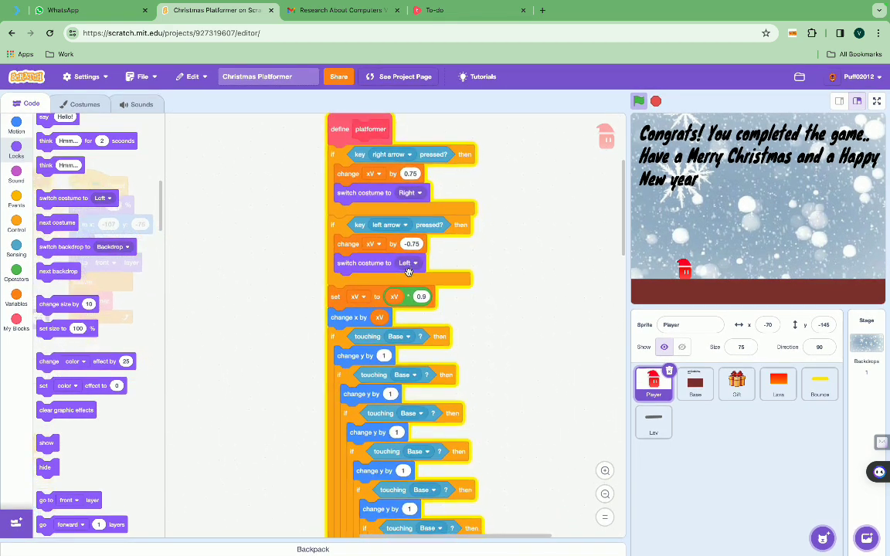
pyautogui.scroll(-1, 408, 273)
pyautogui.scroll(-1, 409, 274)
pyautogui.scroll(-2, 408, 274)
pyautogui.scroll(-2, 408, 273)
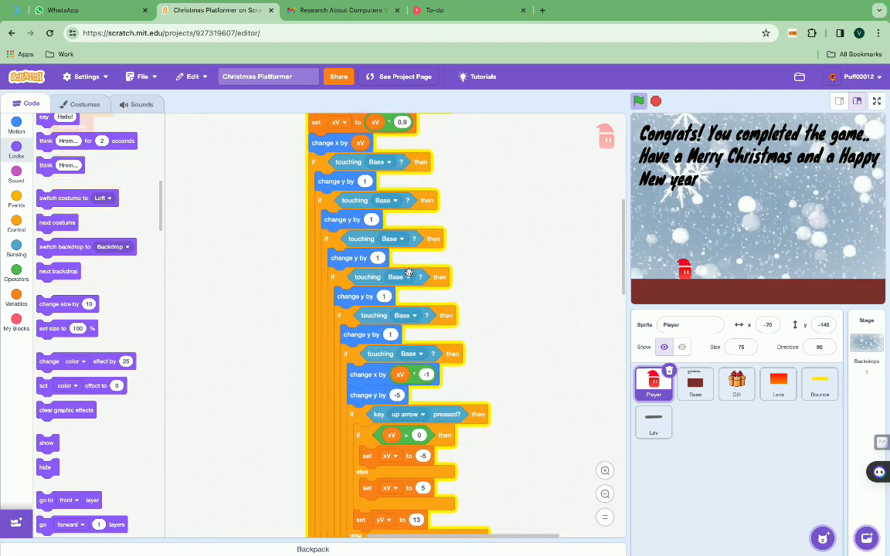
pyautogui.scroll(-2, 409, 273)
pyautogui.scroll(-2, 409, 272)
pyautogui.scroll(-1, 408, 272)
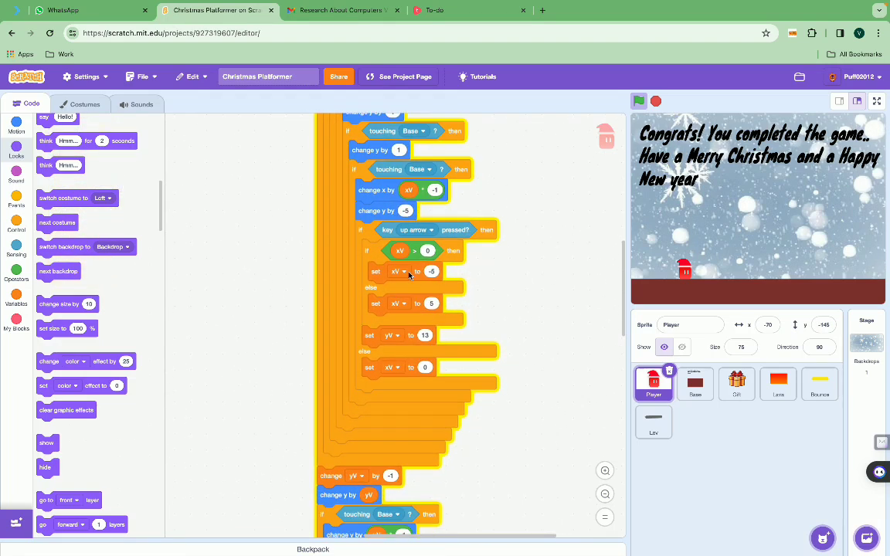
pyautogui.scroll(-3, 408, 274)
pyautogui.scroll(-3, 409, 275)
pyautogui.scroll(-1, 408, 276)
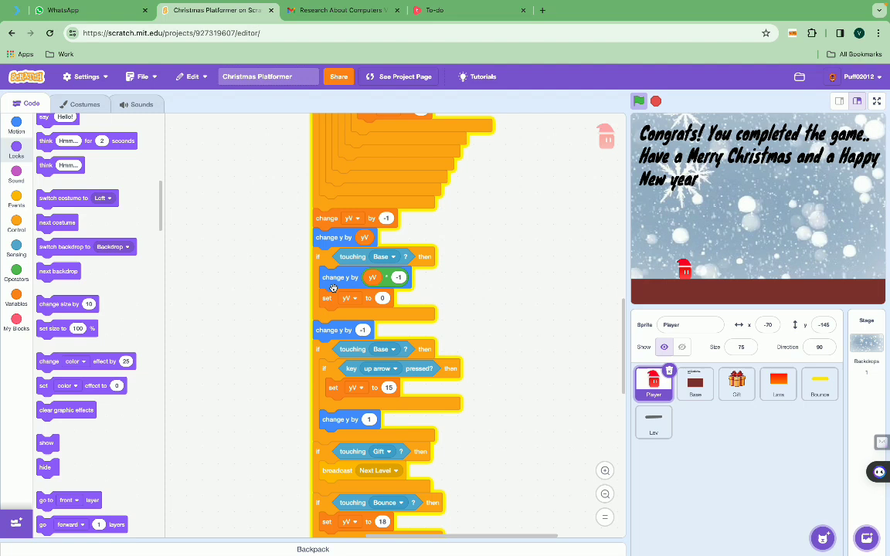
pyautogui.scroll(-3, 333, 287)
pyautogui.scroll(-1, 326, 330)
pyautogui.scroll(-1, 342, 475)
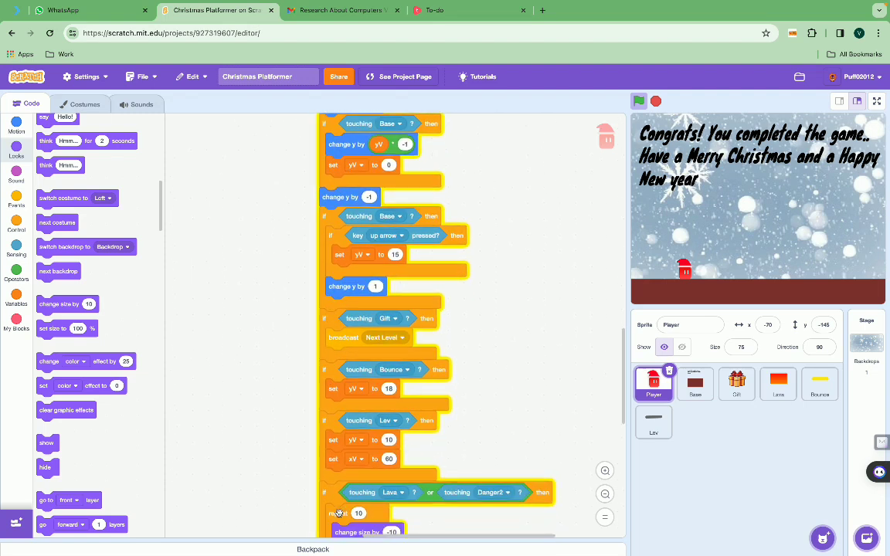
pyautogui.scroll(-1, 342, 476)
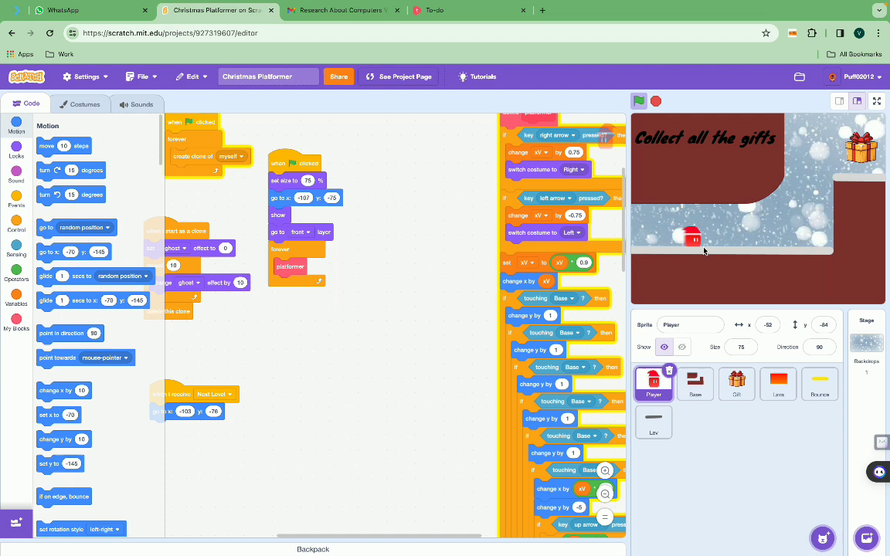
pyautogui.hscroll(-1, 441, 275)
pyautogui.hscroll(-5, 441, 275)
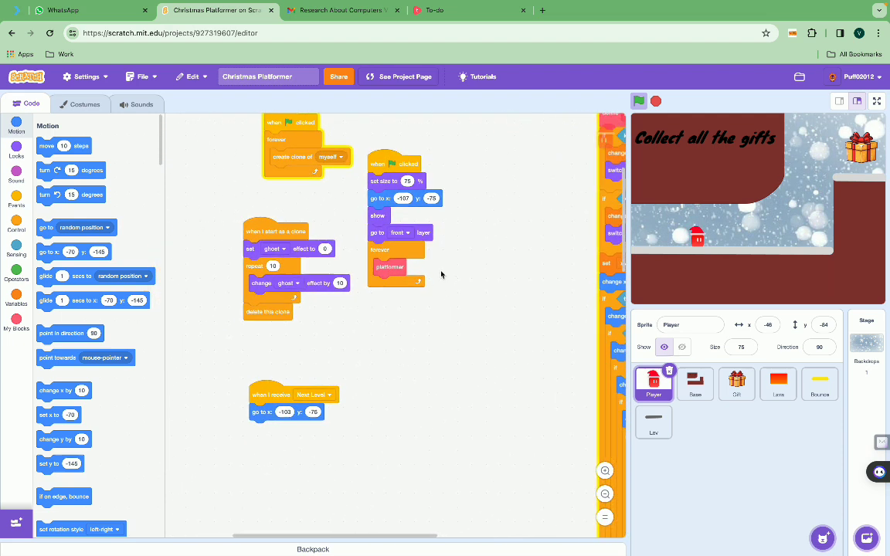
# Run the Santa-hat player left, right and back to the stage's left edge on 'Collect all the gifts'.
pyautogui.press('Left')
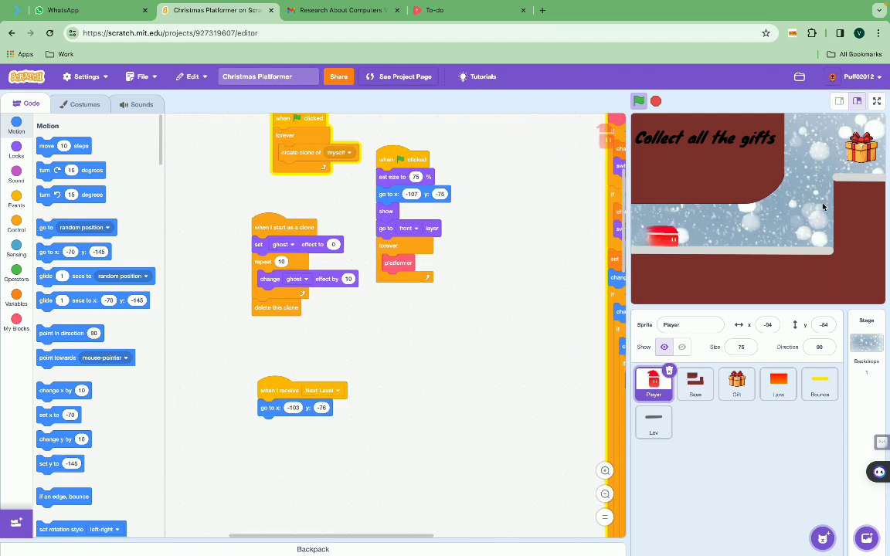
pyautogui.press('Right')
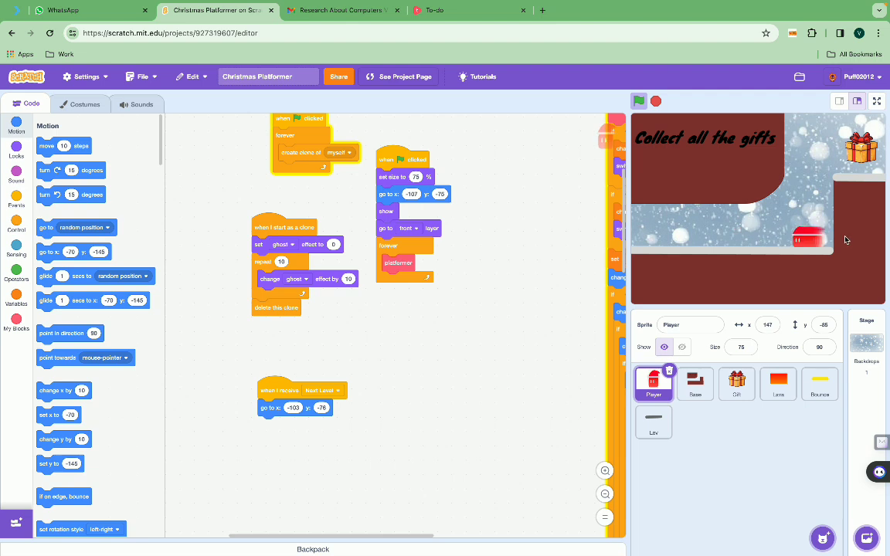
pyautogui.press('Left')
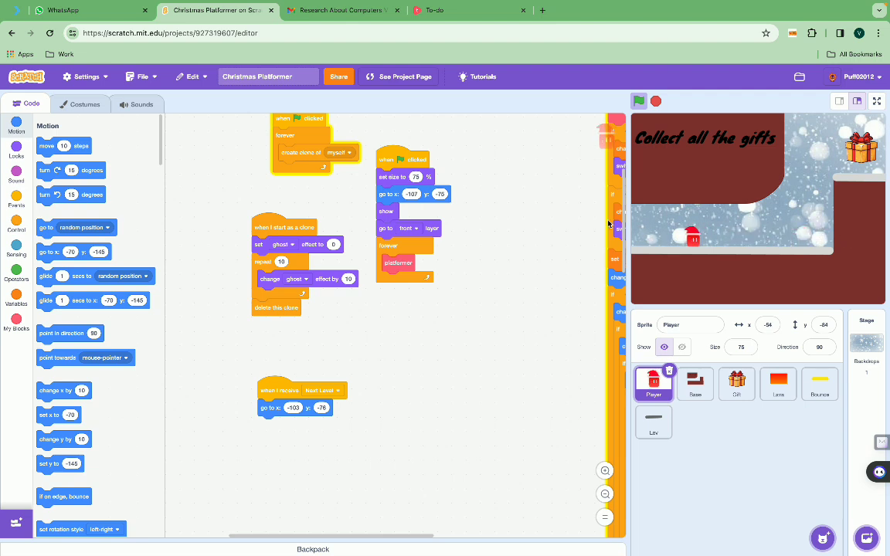
pyautogui.scroll(2, 281, 219)
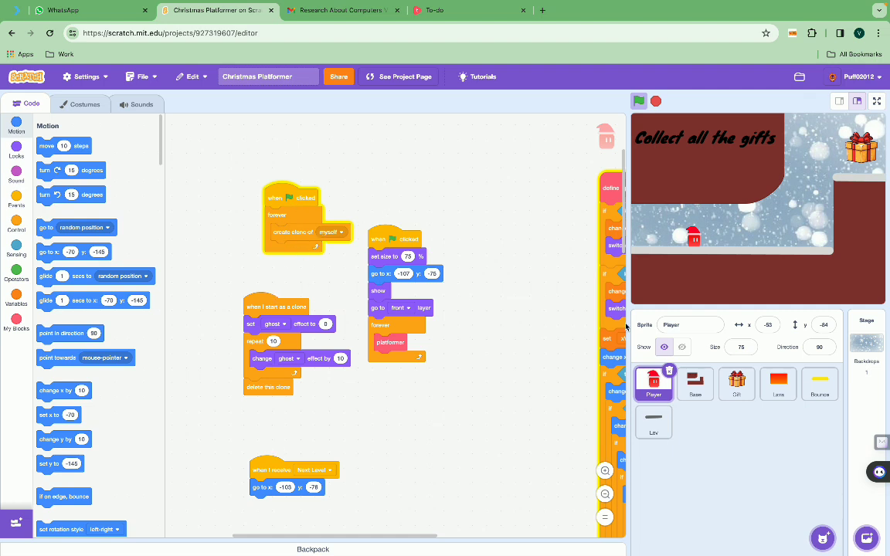
pyautogui.press('Left')
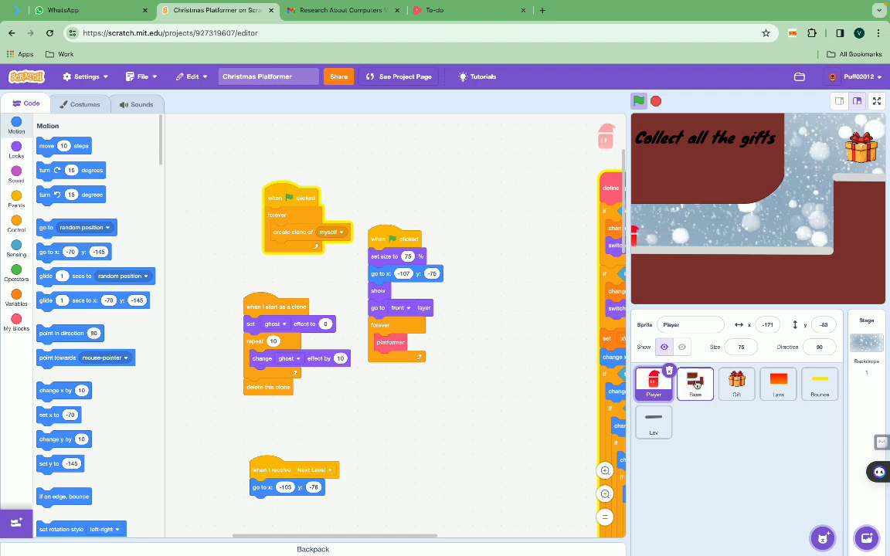
# Inspect the Base sprite's scripts and its level costumes.
pyautogui.click(696, 387)
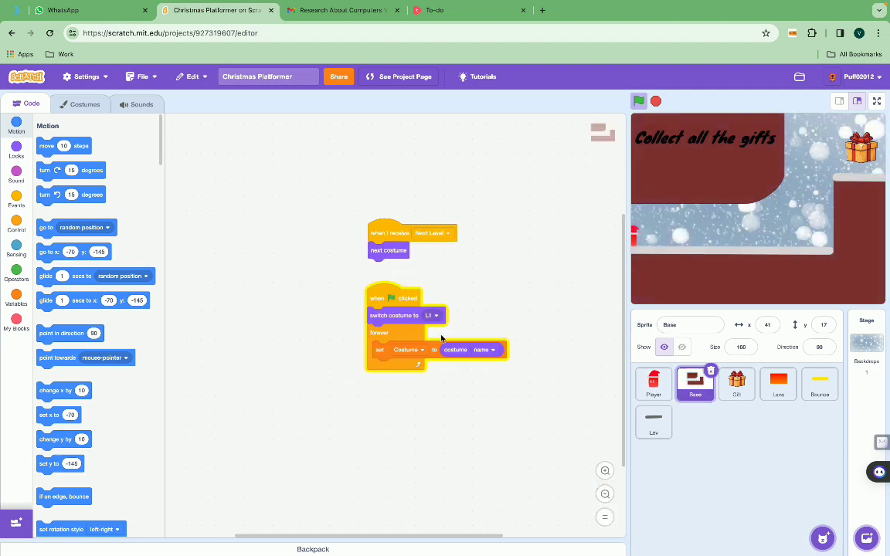
pyautogui.scroll(-1, 388, 347)
pyautogui.click(71, 111)
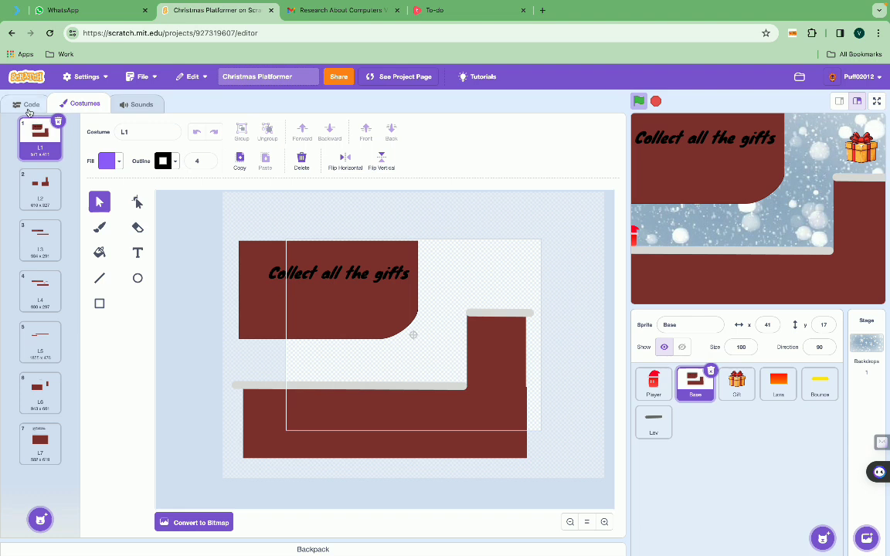
pyautogui.click(28, 109)
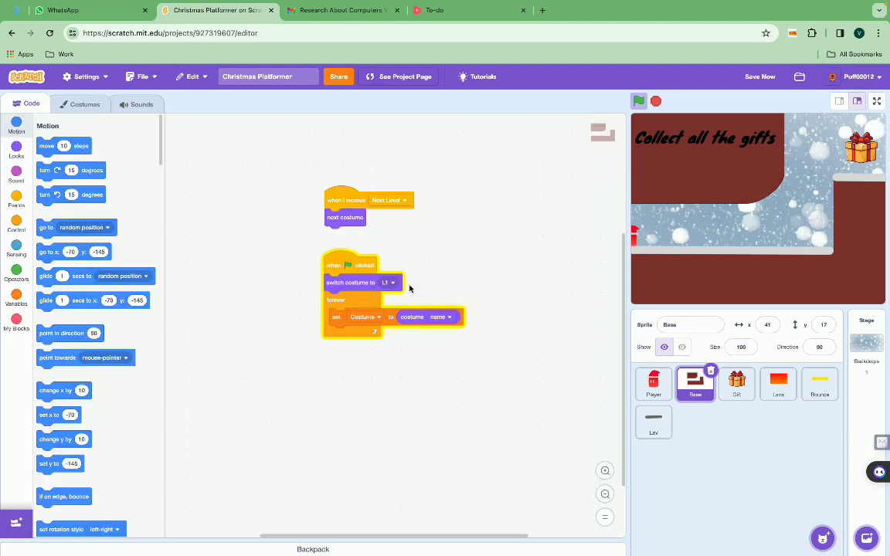
# View the Gift, Lava and Bounce sprites' scripts in turn.
pyautogui.click(737, 382)
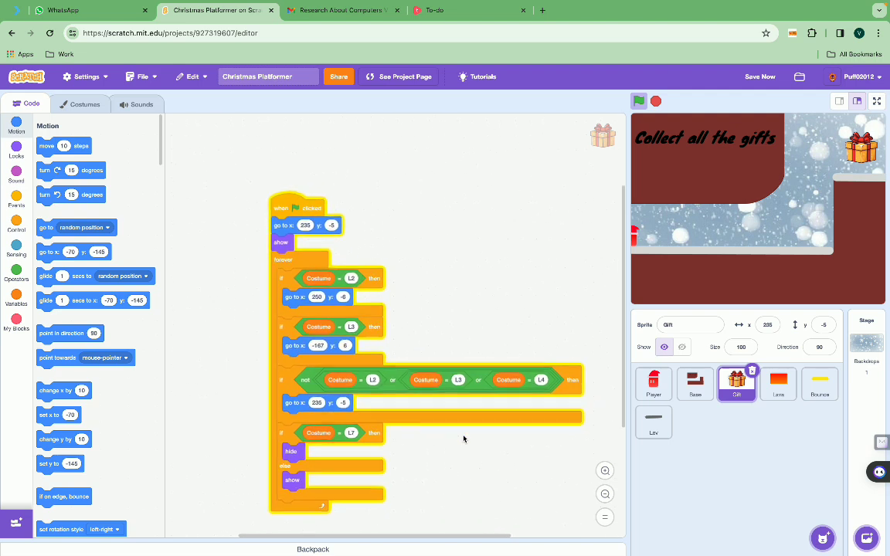
pyautogui.click(778, 382)
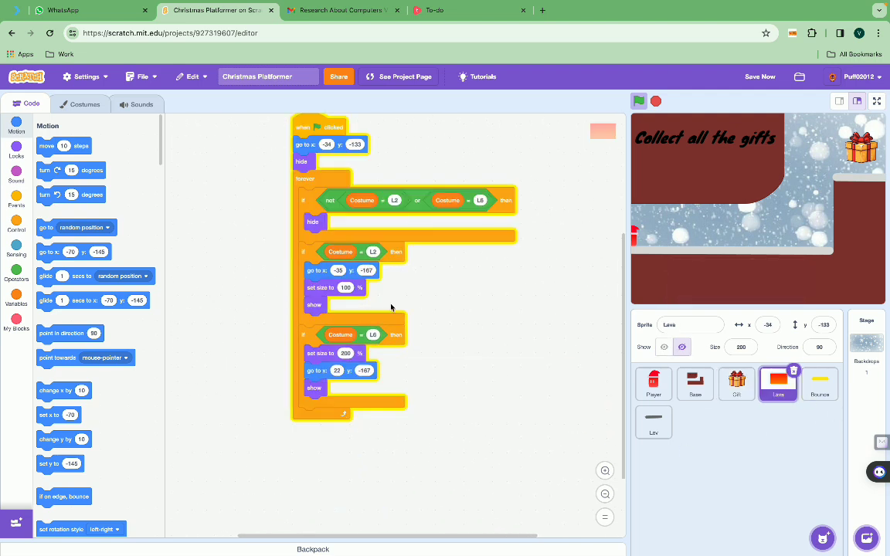
pyautogui.scroll(1, 391, 307)
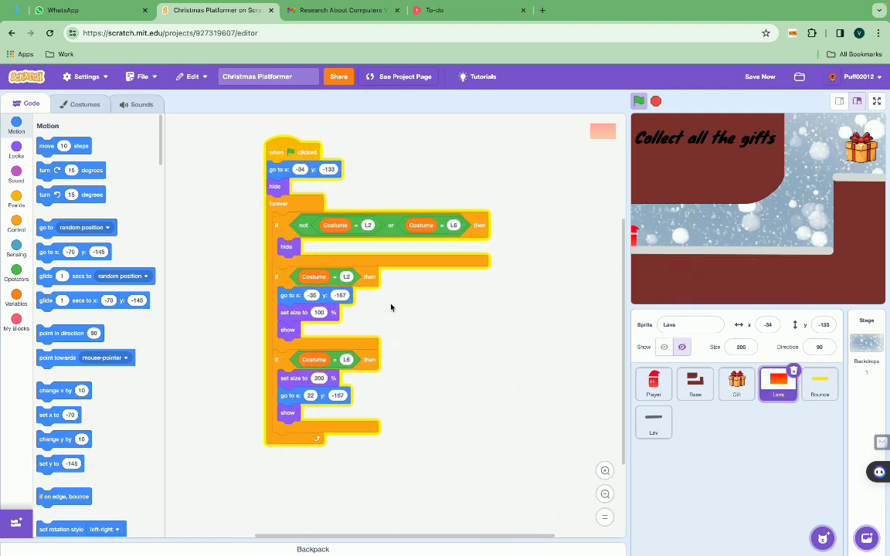
pyautogui.click(821, 386)
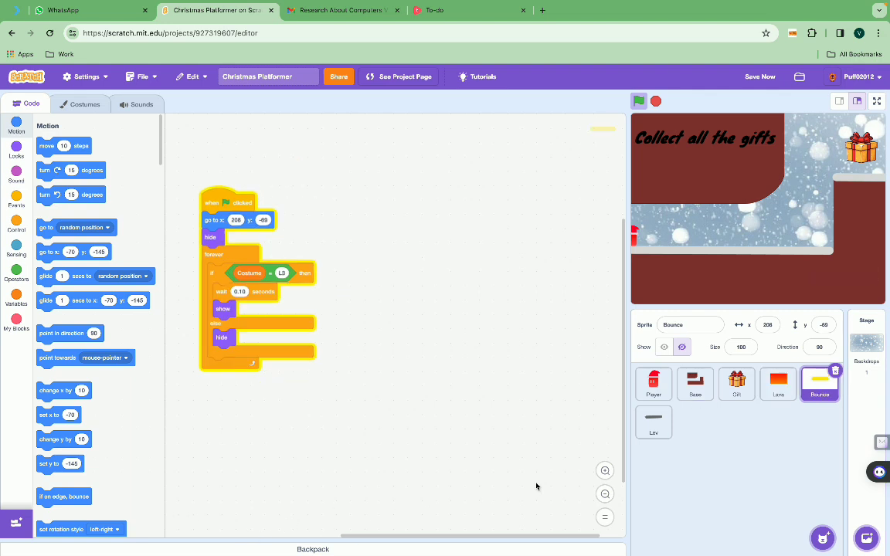
# View the Lev sprite's script and platform costume, then select and deselect the Player's Santa-hat costume.
pyautogui.click(653, 431)
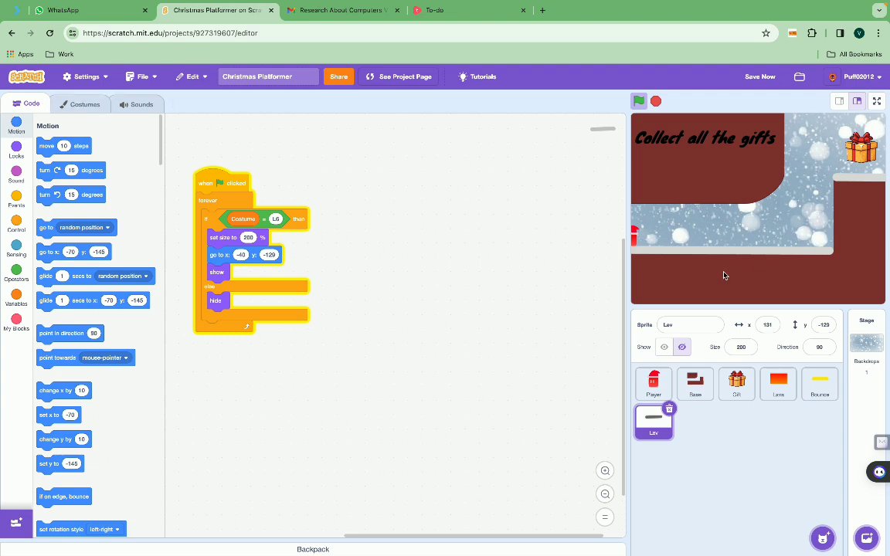
pyautogui.click(70, 103)
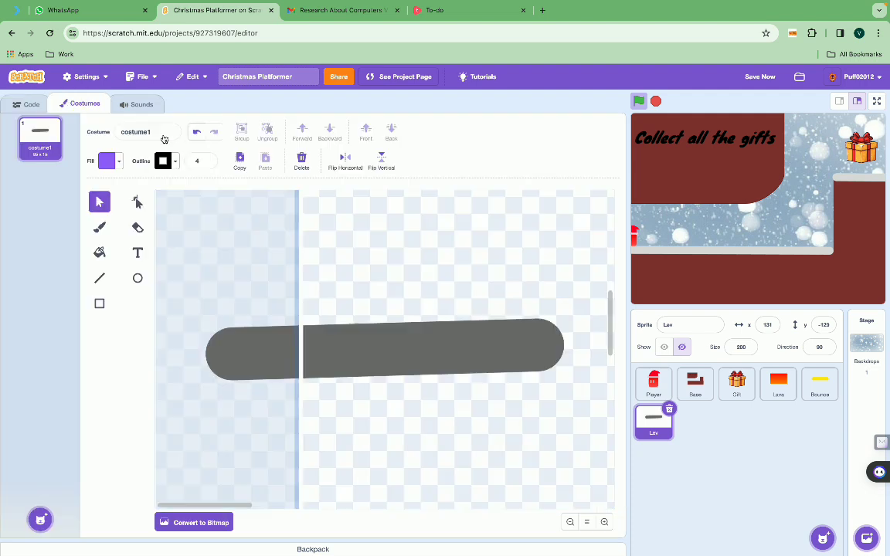
pyautogui.click(653, 383)
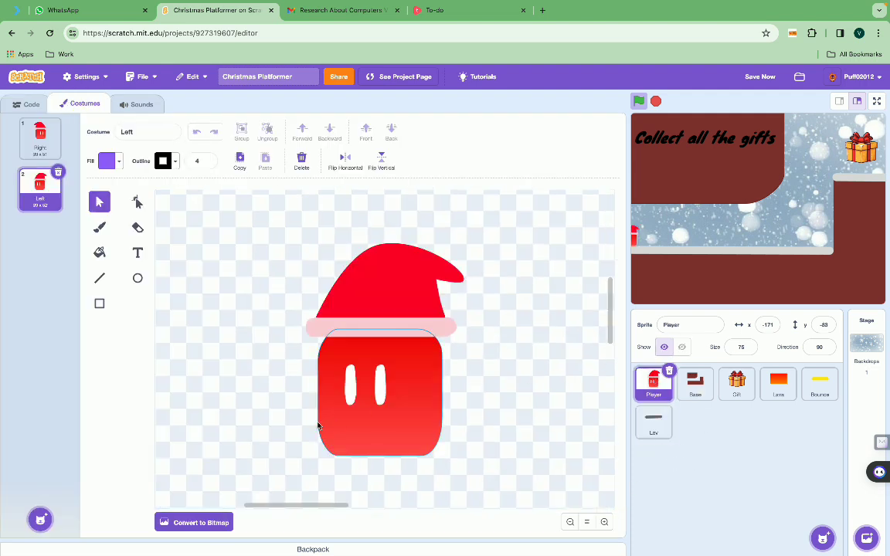
pyautogui.moveTo(514, 347); pyautogui.dragTo(502, 342)
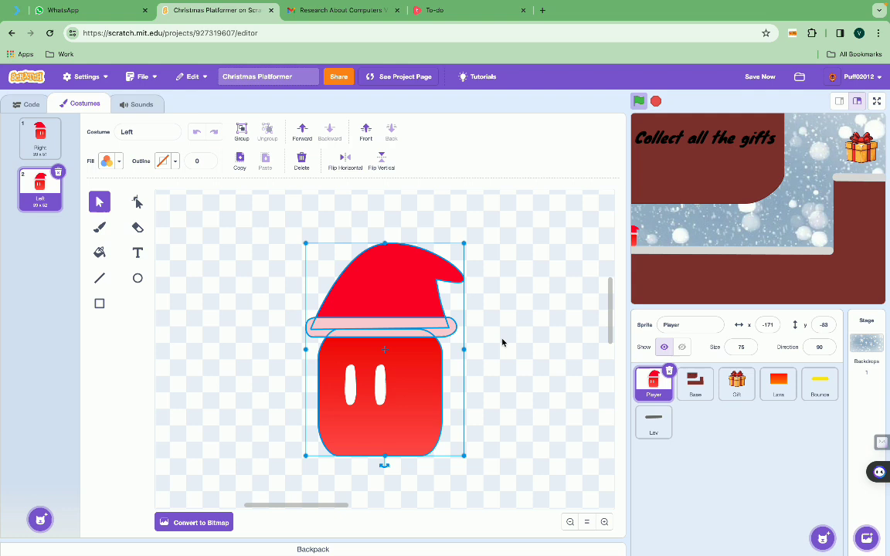
pyautogui.click(513, 306)
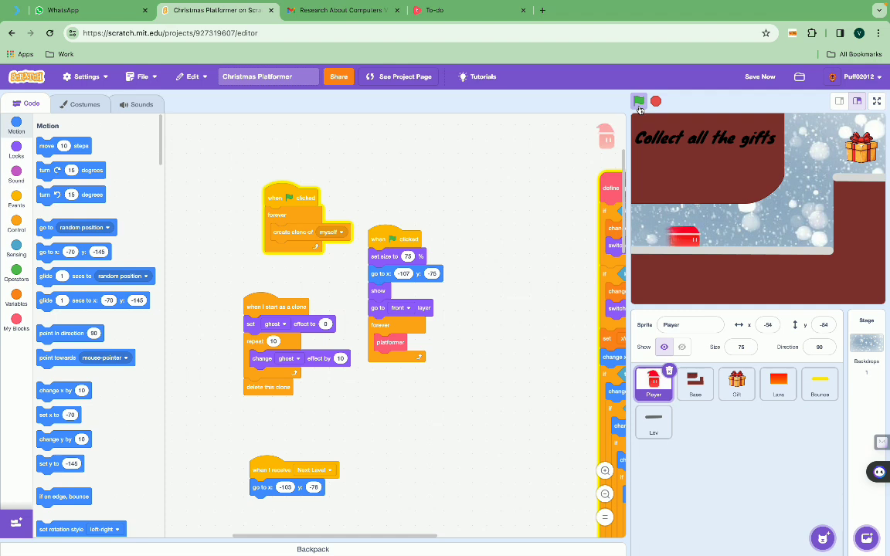
# Jump onto the upper-right ledge, then drop to the floor and head for the gift.
pyautogui.press('Right')
pyautogui.press('Up')
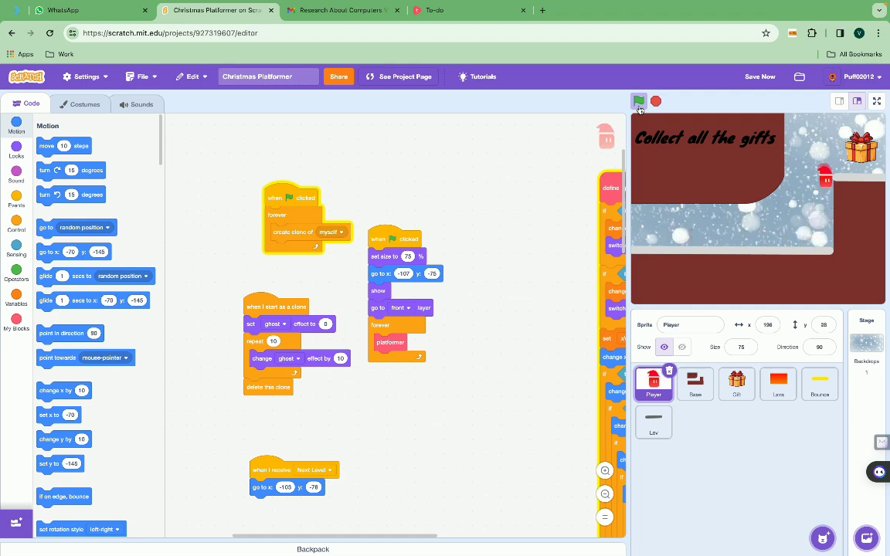
pyautogui.press('Left')
pyautogui.press('Right')
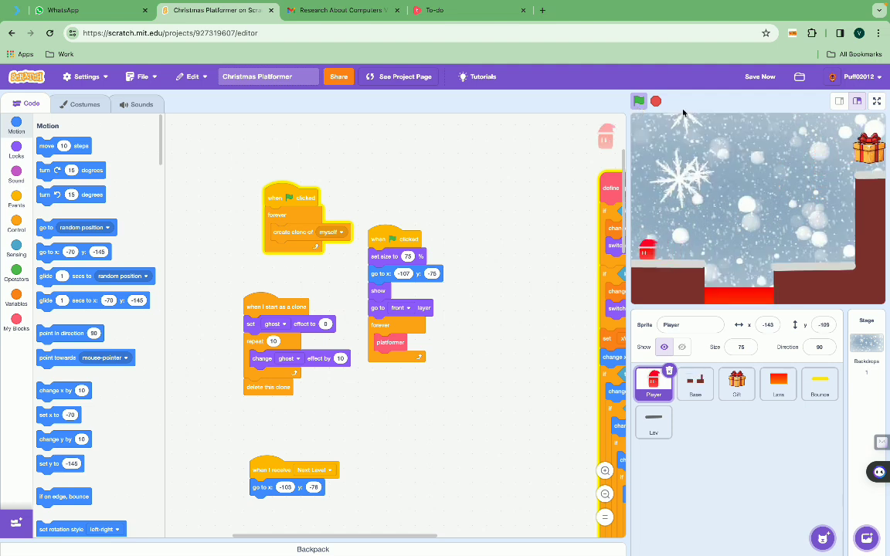
# Restart from the first level, collect the gift, and leap across the lava pit to the wall.
pyautogui.click(639, 101)
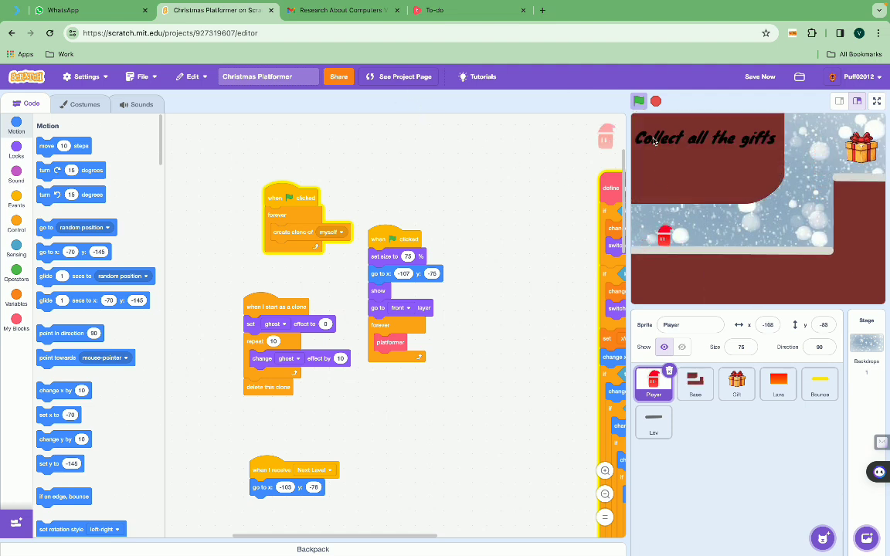
pyautogui.press('Right')
pyautogui.press('Up')
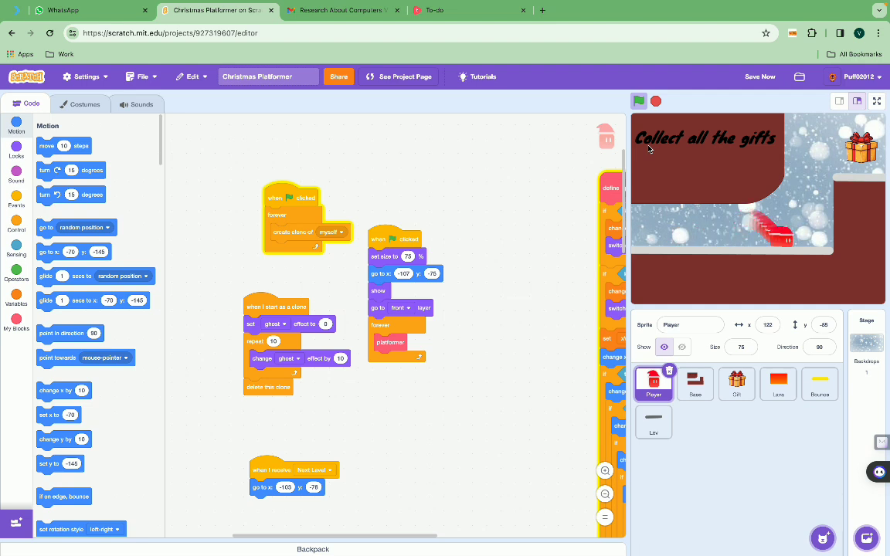
pyautogui.press('Up')
pyautogui.press('Right')
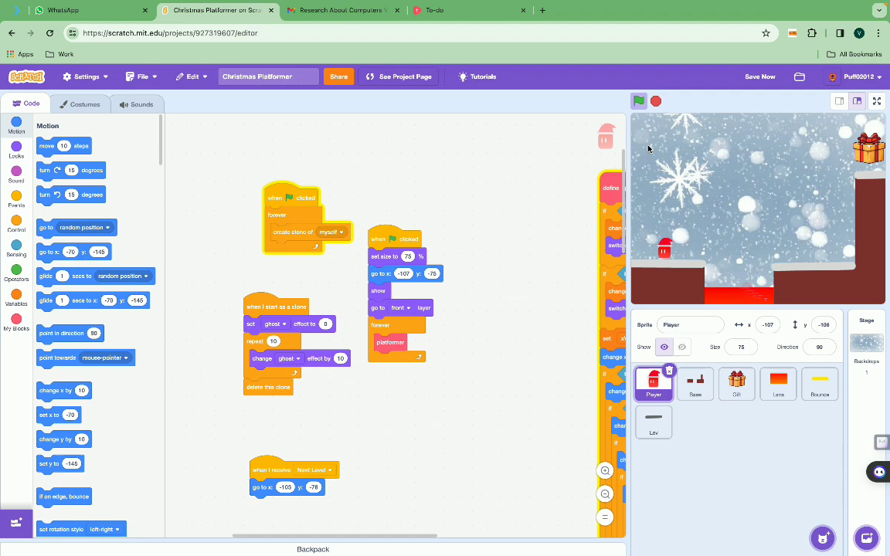
pyautogui.press('Right')
pyautogui.press('Up')
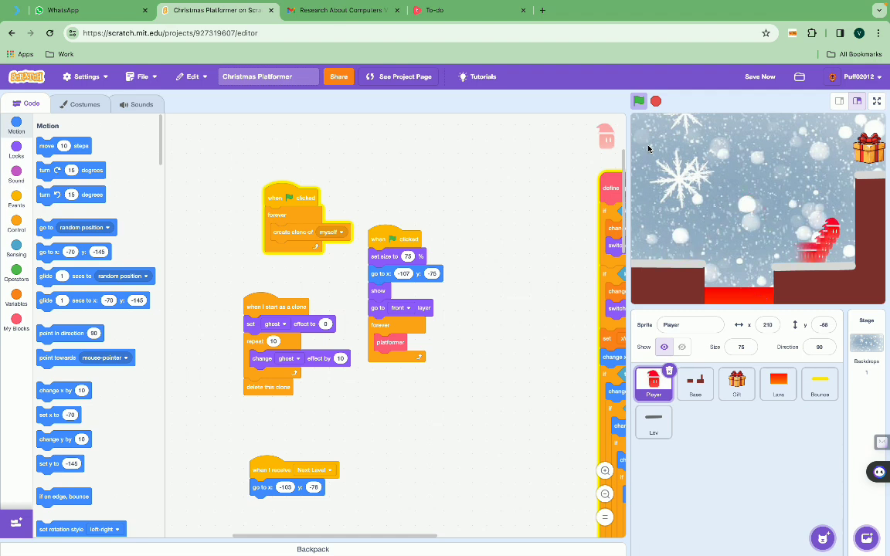
# Run onto the yellow bouncy pad and bounce up onto the upper platform.
pyautogui.press('Right')
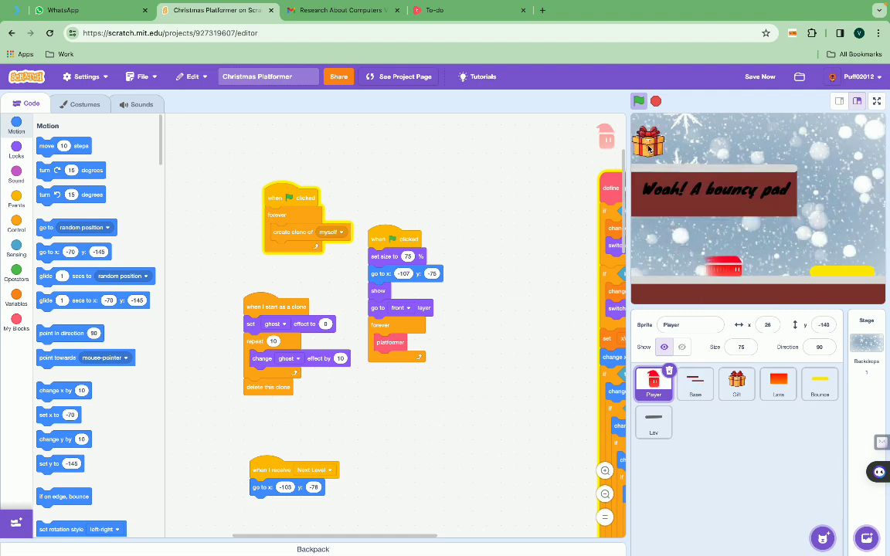
pyautogui.press('Right')
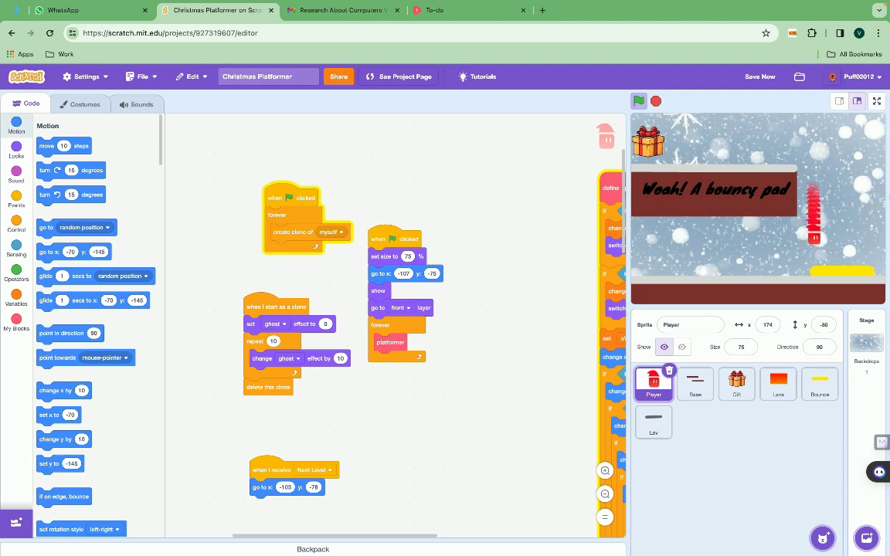
pyautogui.press('Left')
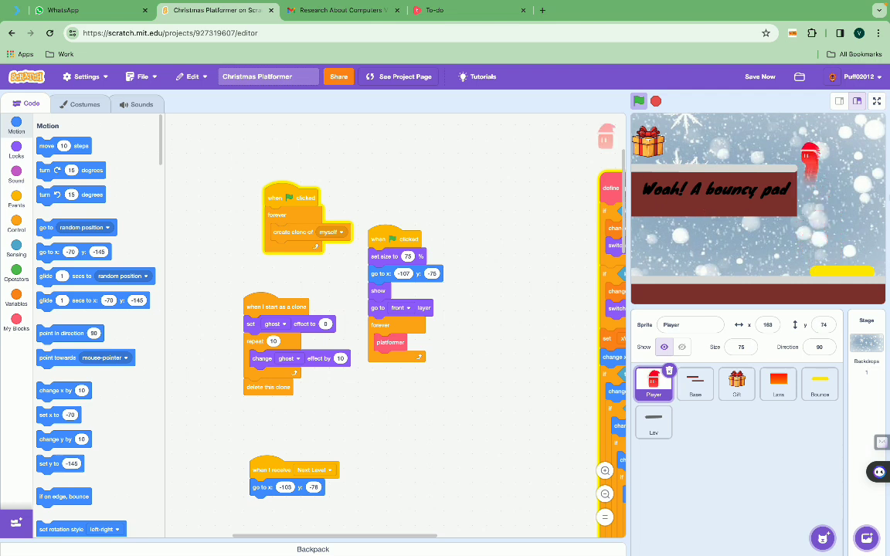
pyautogui.press('Left')
pyautogui.press('Right')
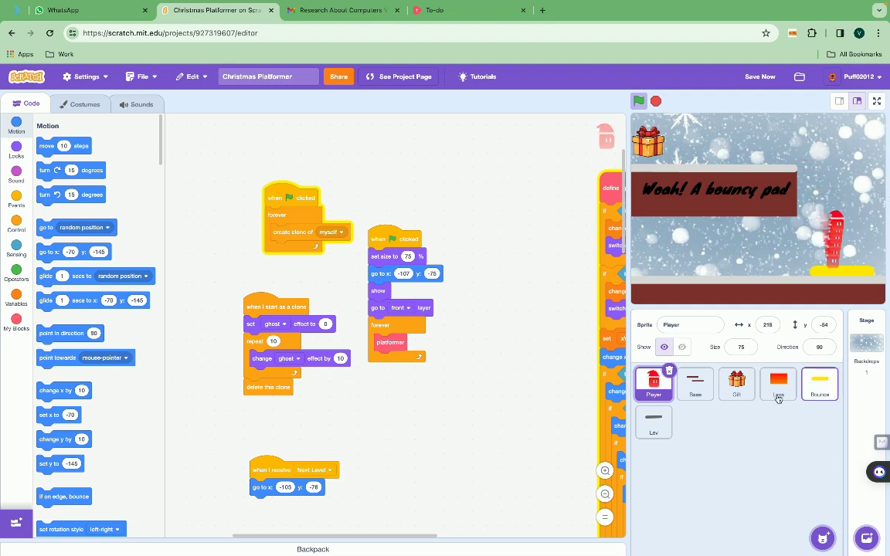
pyautogui.hscroll(4, 431, 368)
pyautogui.scroll(-5, 479, 411)
pyautogui.hscroll(2, 479, 411)
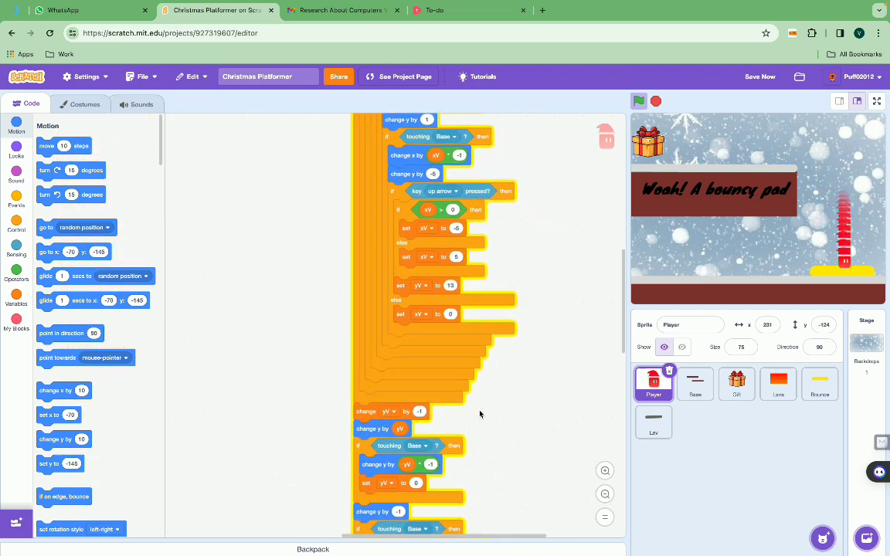
pyautogui.scroll(-5, 479, 411)
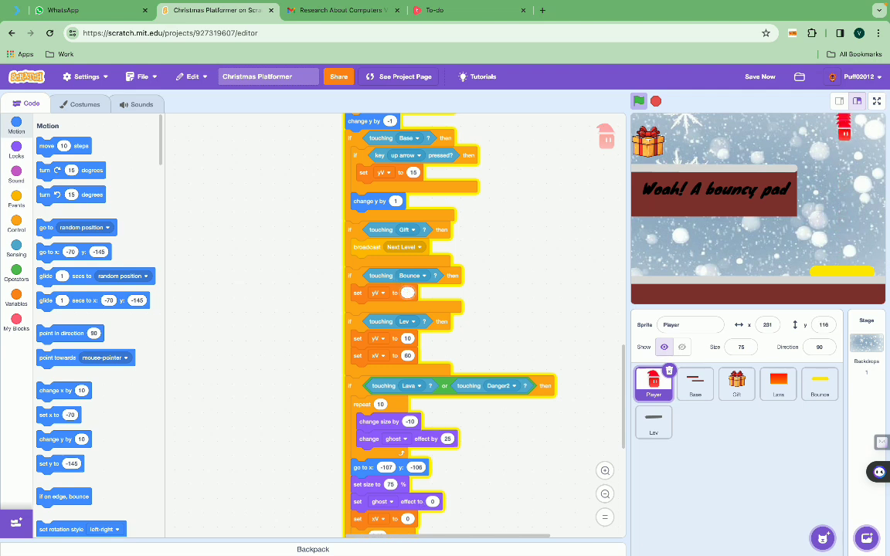
pyautogui.write('14')
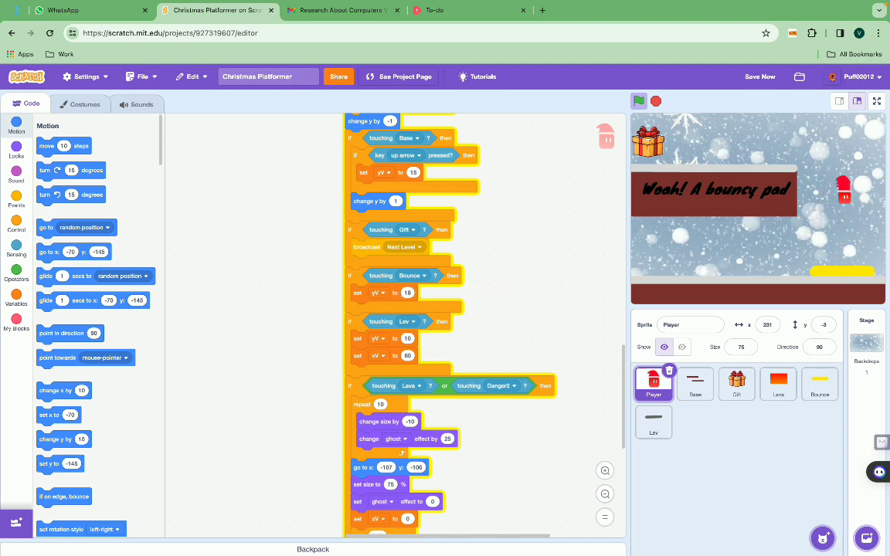
# Climb up-left onto the grey platform and reach the gift to load the next level.
pyautogui.press('Up')
pyautogui.press('Left')
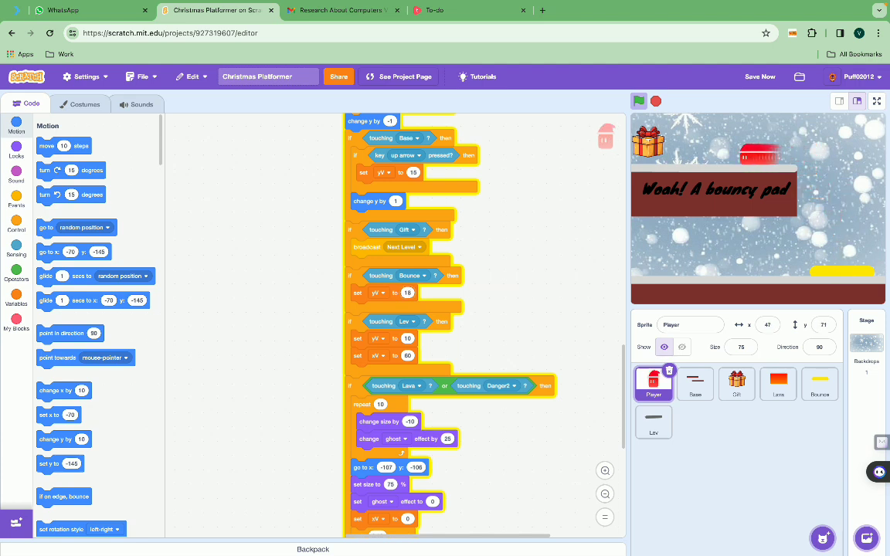
pyautogui.press('Left')
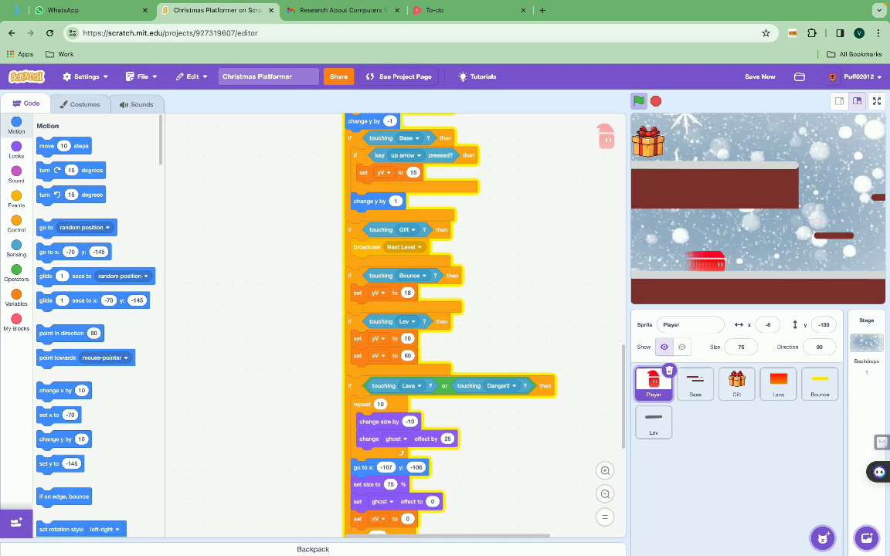
# Jump across the small floating platforms, then run left to the gift to clear the level.
pyautogui.press('Right')
pyautogui.press('Up')
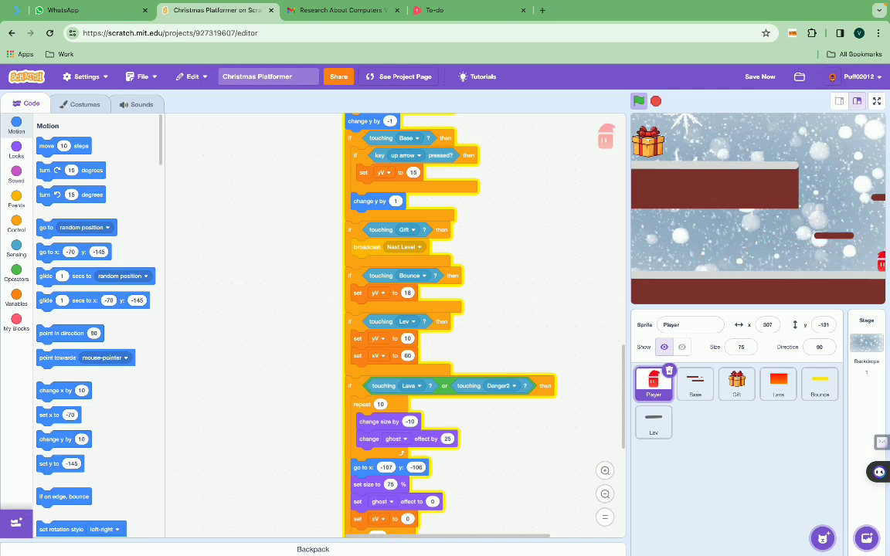
pyautogui.press('Up')
pyautogui.press('Left')
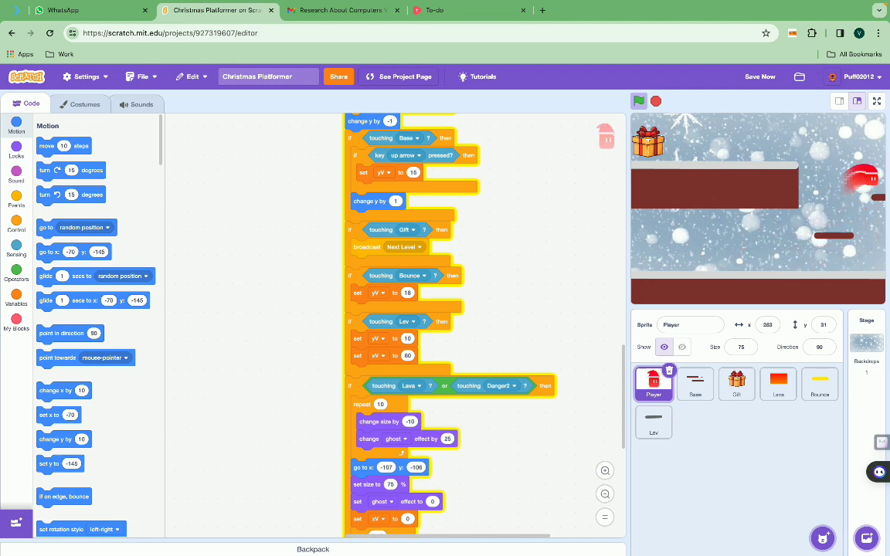
pyautogui.press('Left')
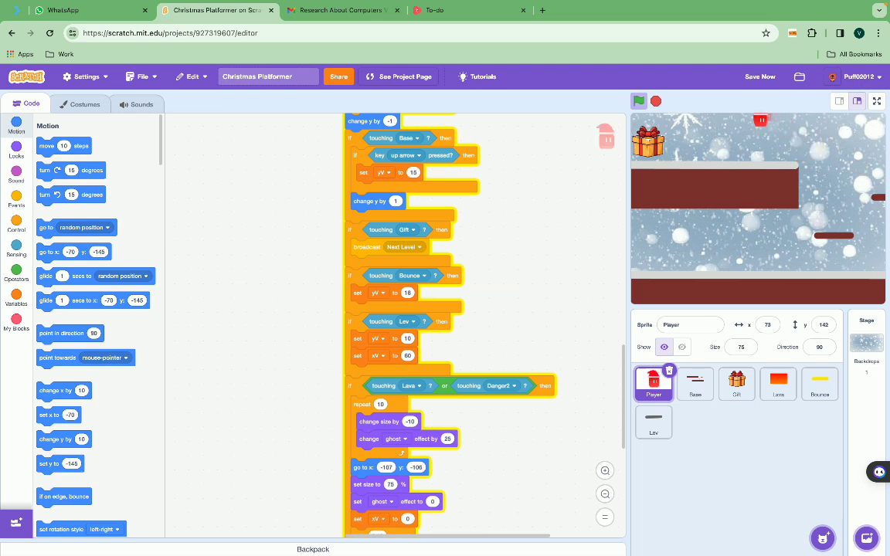
pyautogui.press('Right')
pyautogui.press('Up')
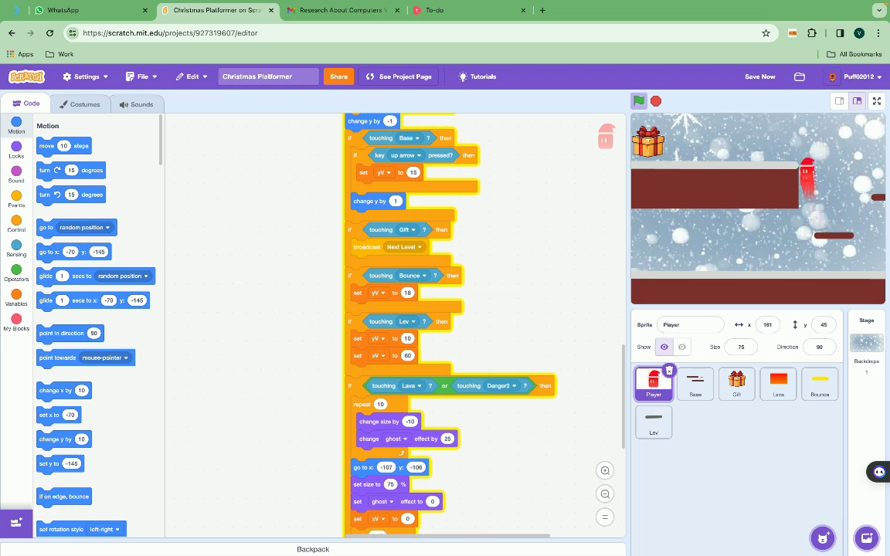
pyautogui.press('Left')
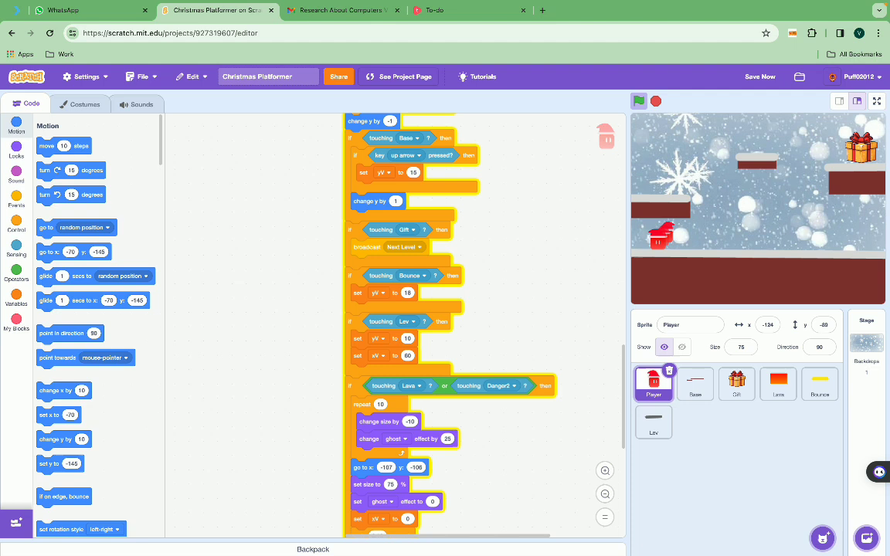
# Jump up, run right, and climb toward the top until 'Woah! Its a mover' loads.
pyautogui.press('Up')
pyautogui.press('Right')
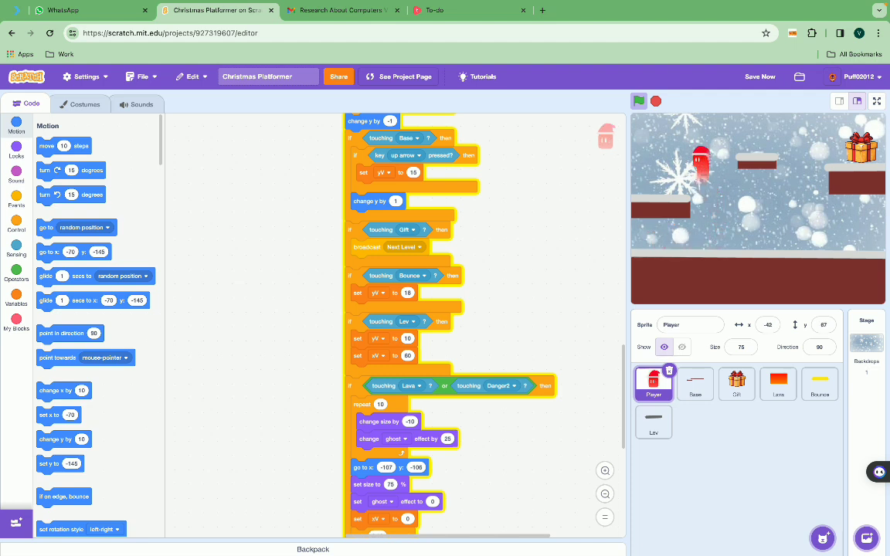
pyautogui.press('Right')
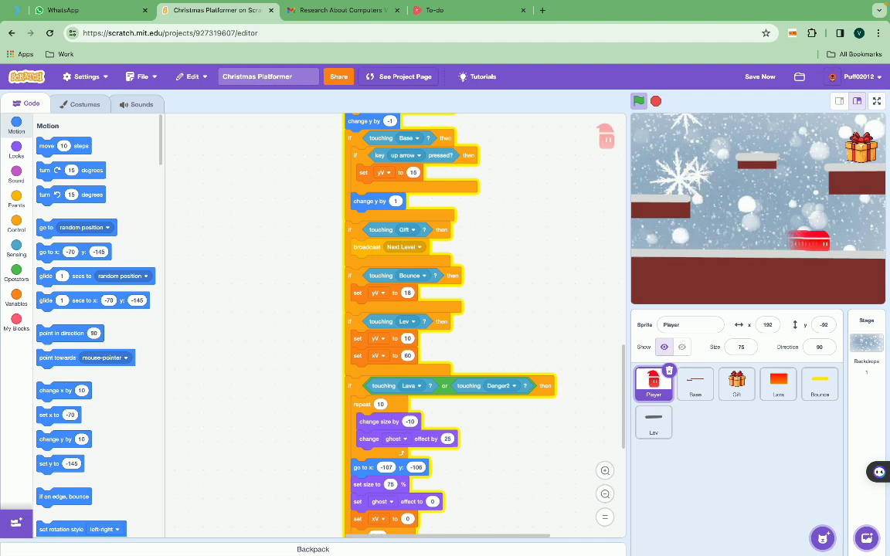
pyautogui.press('Left')
pyautogui.press('Up')
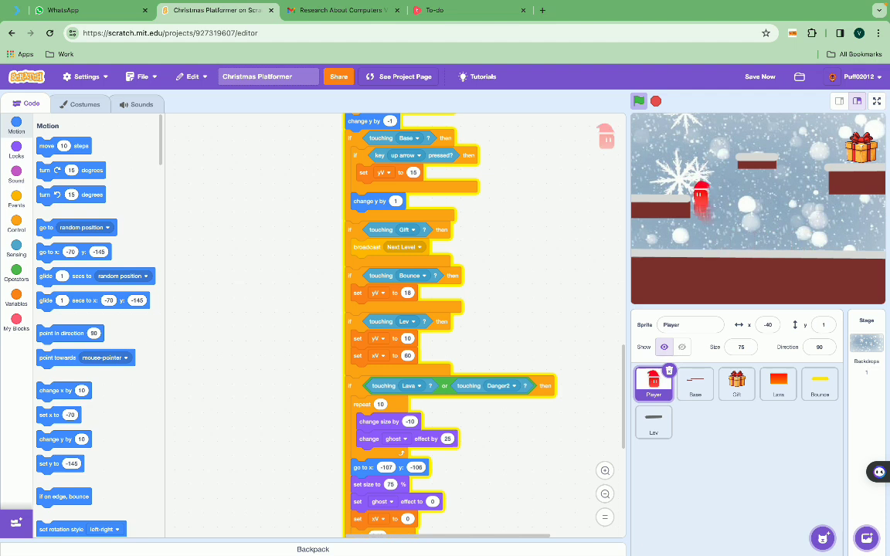
pyautogui.press('Up')
pyautogui.press('Right')
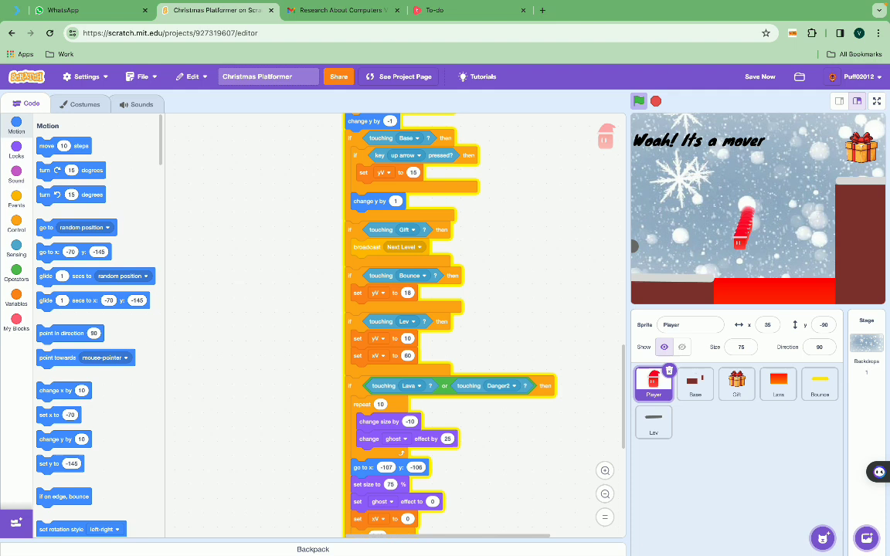
# Drop to the left ground, jump near the edge, and reach the final gift.
pyautogui.press('Left')
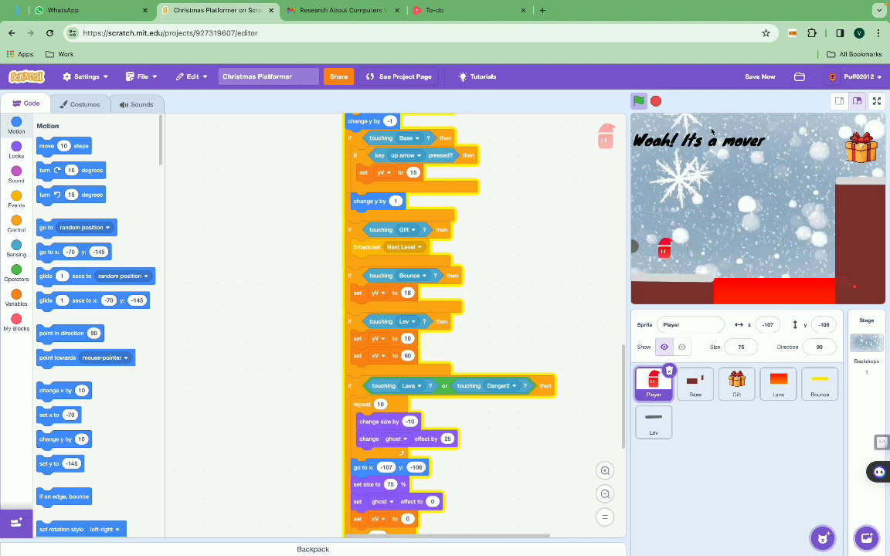
pyautogui.press('Up')
pyautogui.press('Right')
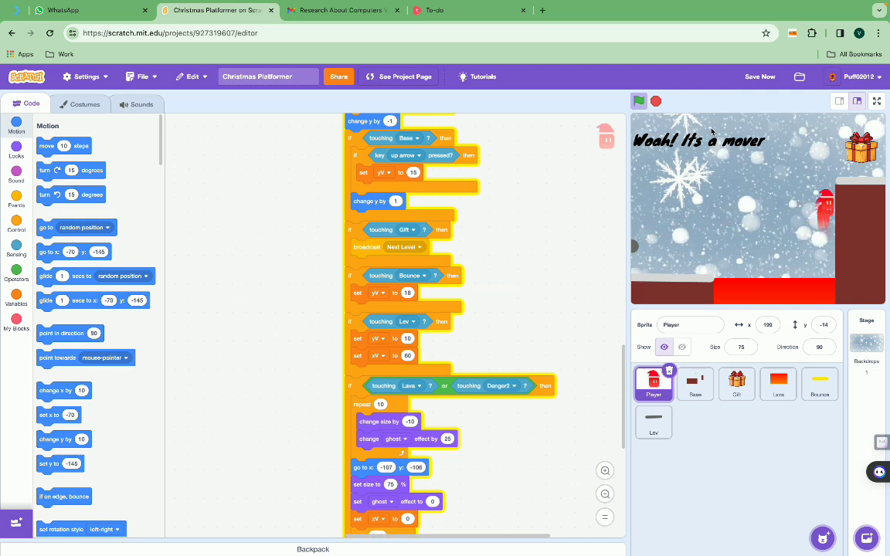
pyautogui.press('Right')
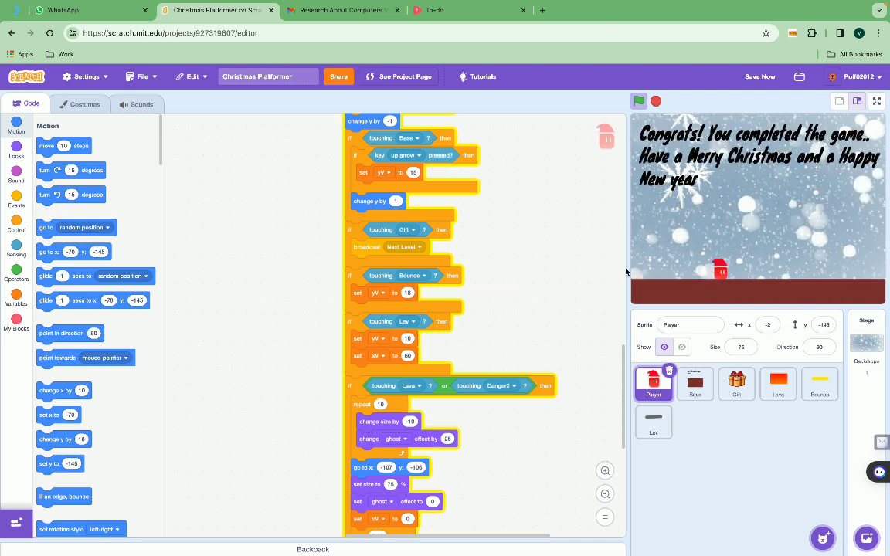